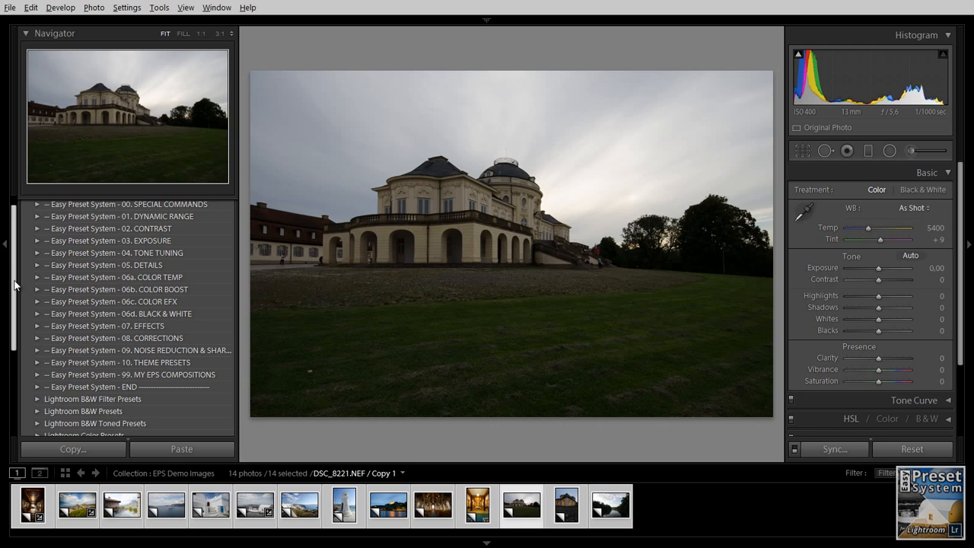
pyautogui.scroll(1, 14, 285)
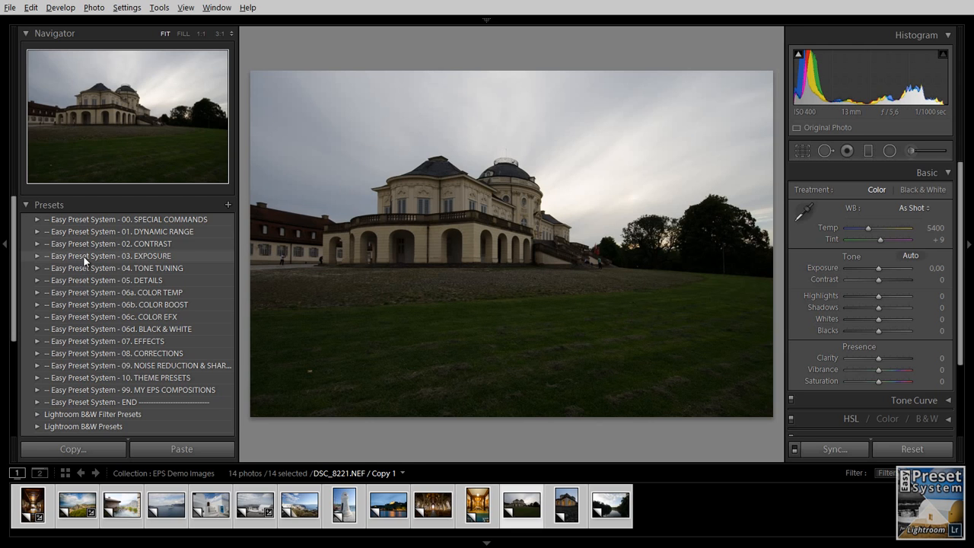
pyautogui.click(35, 220)
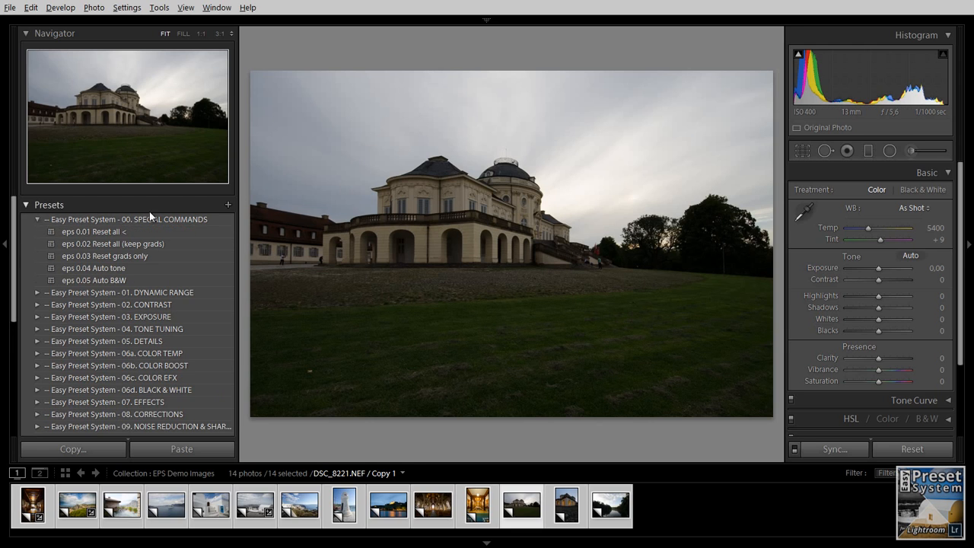
pyautogui.click(114, 230)
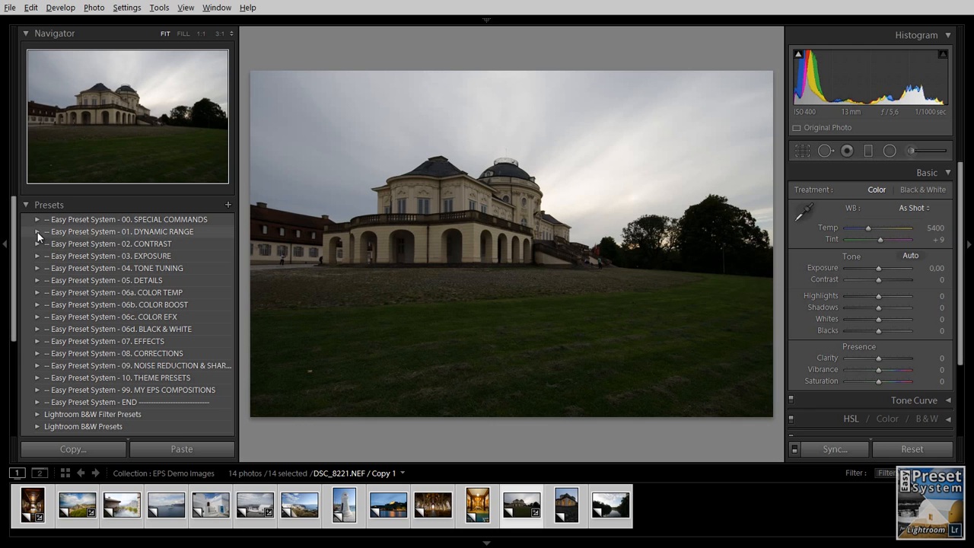
# - Apply the wide dynamic range preset eps 1.03 and the contrast preset eps 2.03 to the palace photo
pyautogui.click(38, 231)
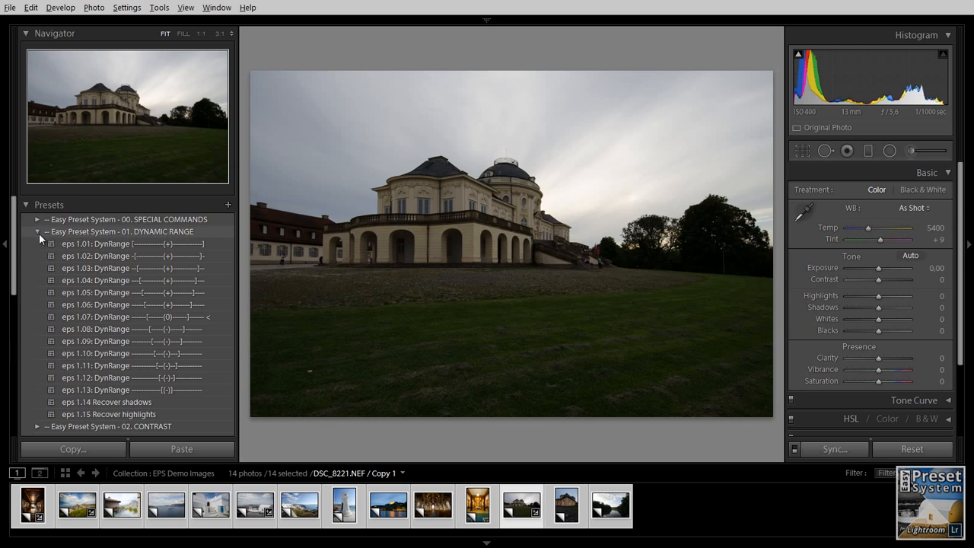
pyautogui.click(122, 267)
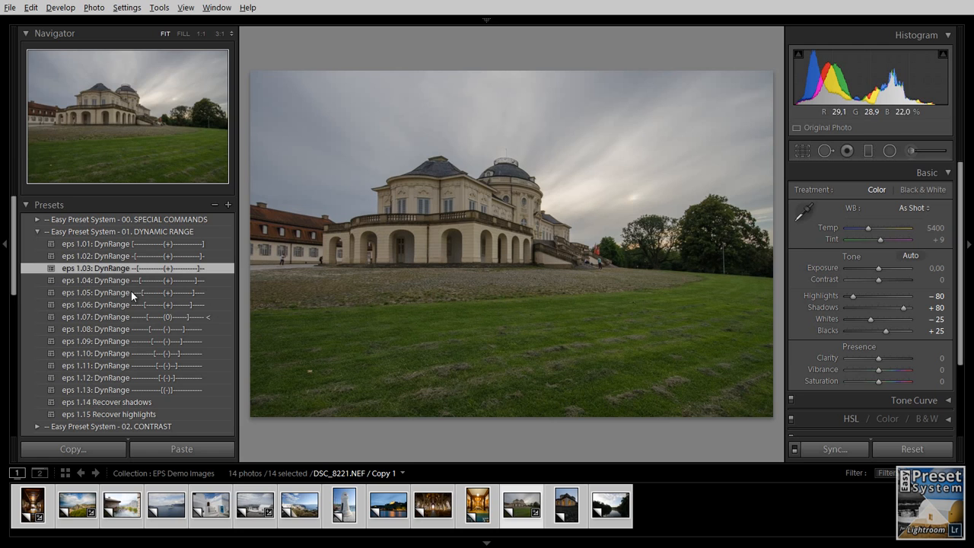
pyautogui.click(36, 232)
pyautogui.click(38, 243)
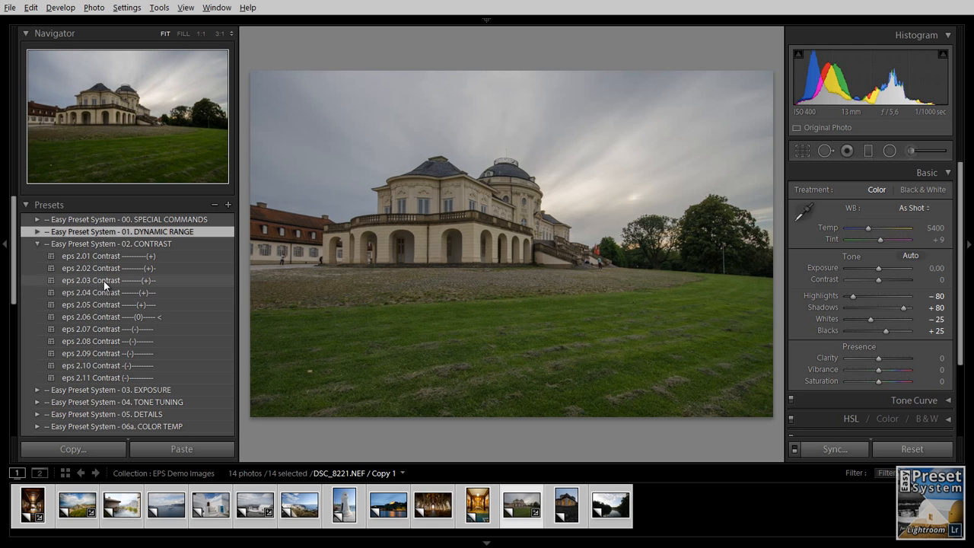
pyautogui.click(104, 281)
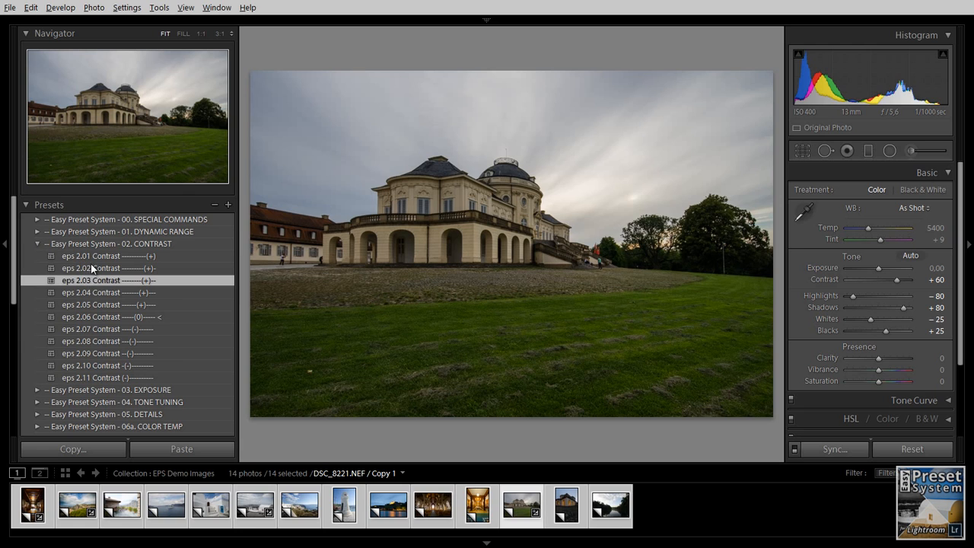
pyautogui.click(38, 244)
# - Darken the palace photo slightly with the exposure preset eps 3.08
pyautogui.click(37, 257)
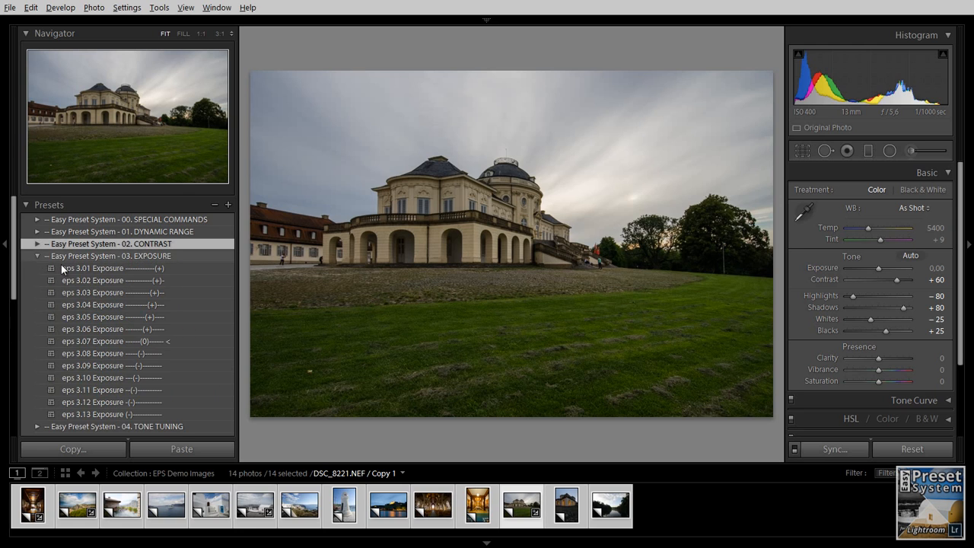
pyautogui.click(102, 351)
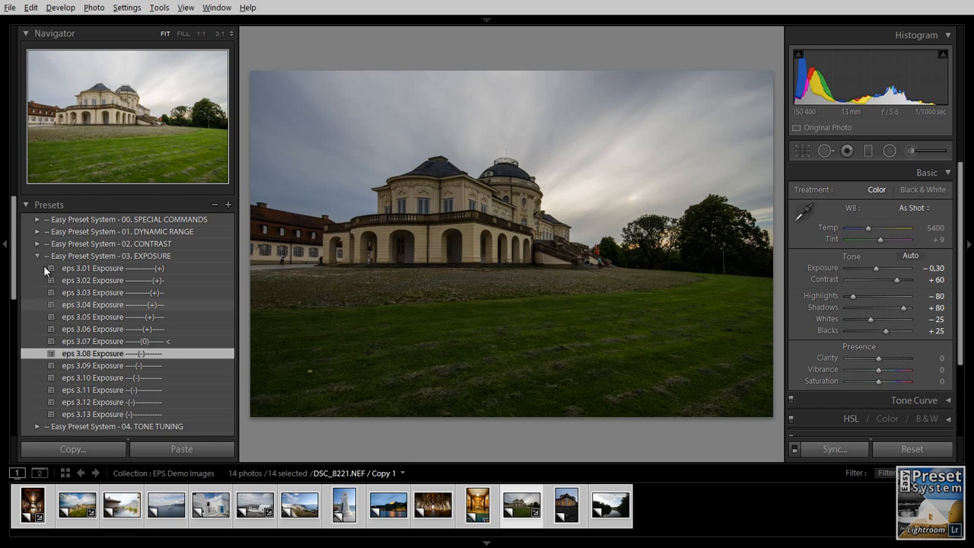
pyautogui.click(50, 257)
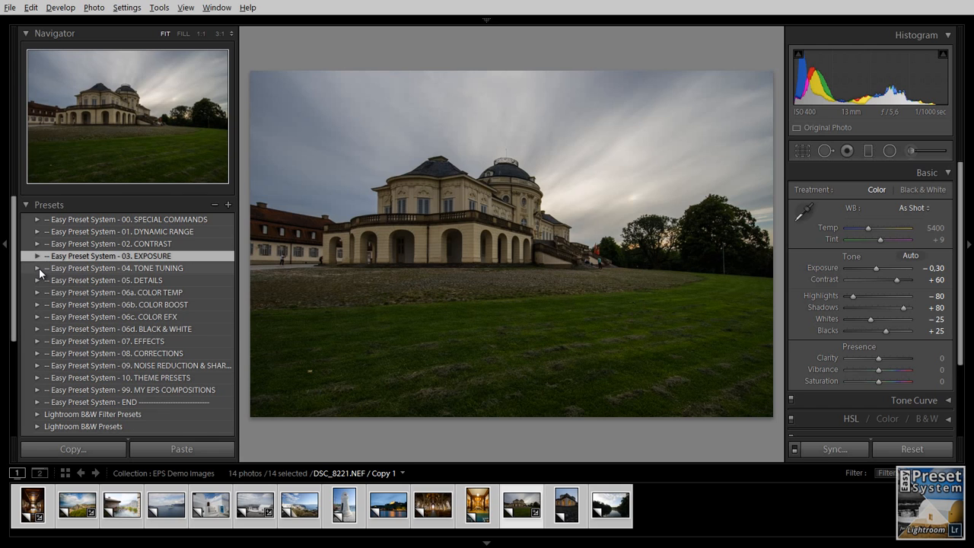
# - Apply the tone tuning preset eps 4.15 Raise shadow and highlight contrast to the palace photo
pyautogui.click(41, 267)
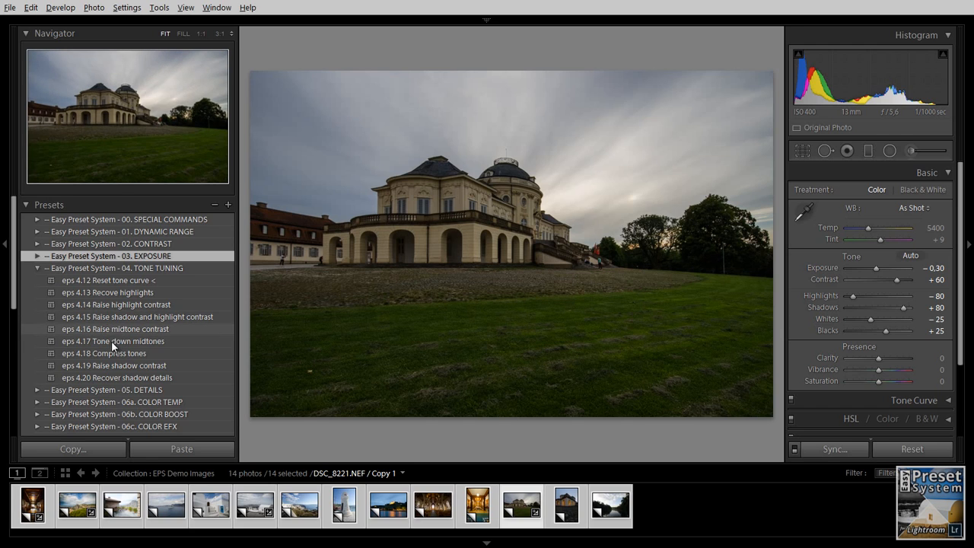
pyautogui.click(112, 315)
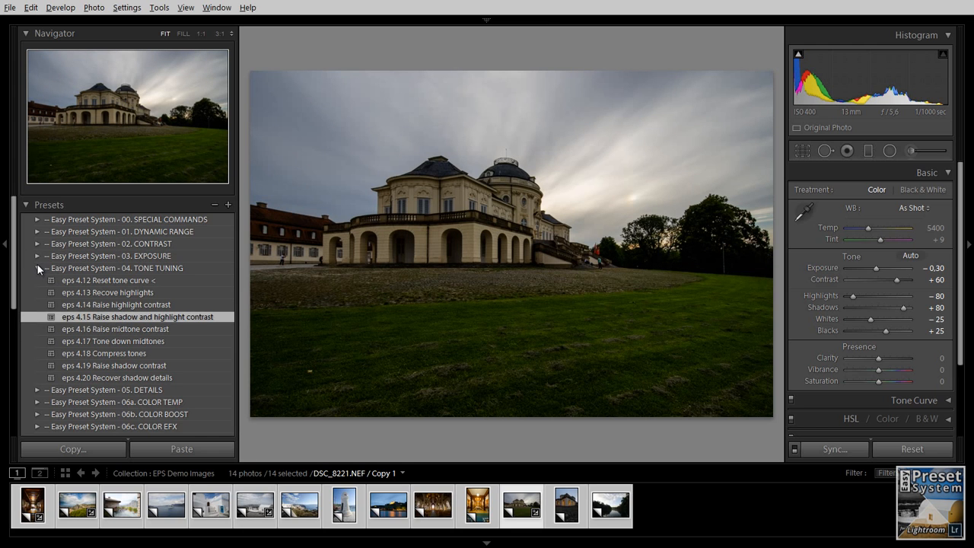
pyautogui.click(67, 267)
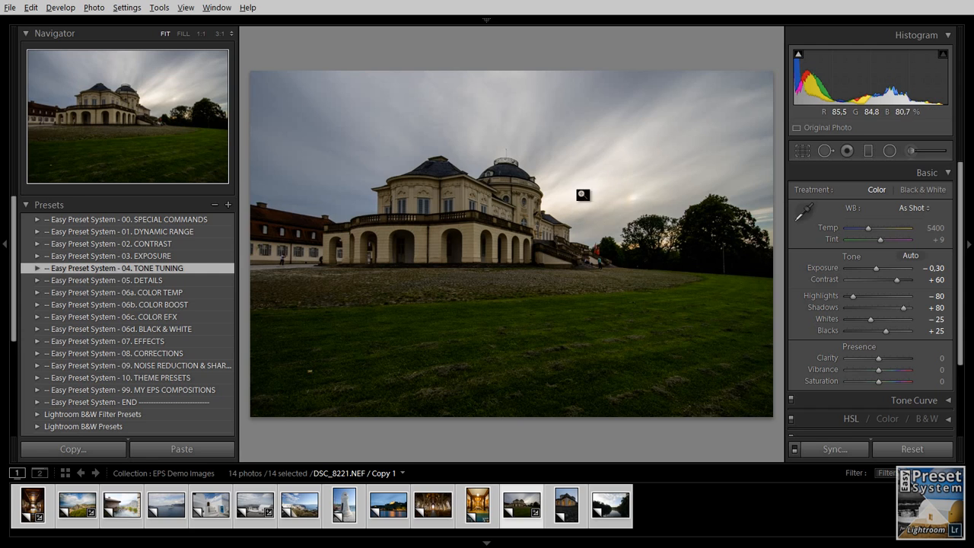
# - Compare the details presets eps 5.02, 5.03 and 5.04 on the palace photo and keep eps 5.04
pyautogui.click(36, 280)
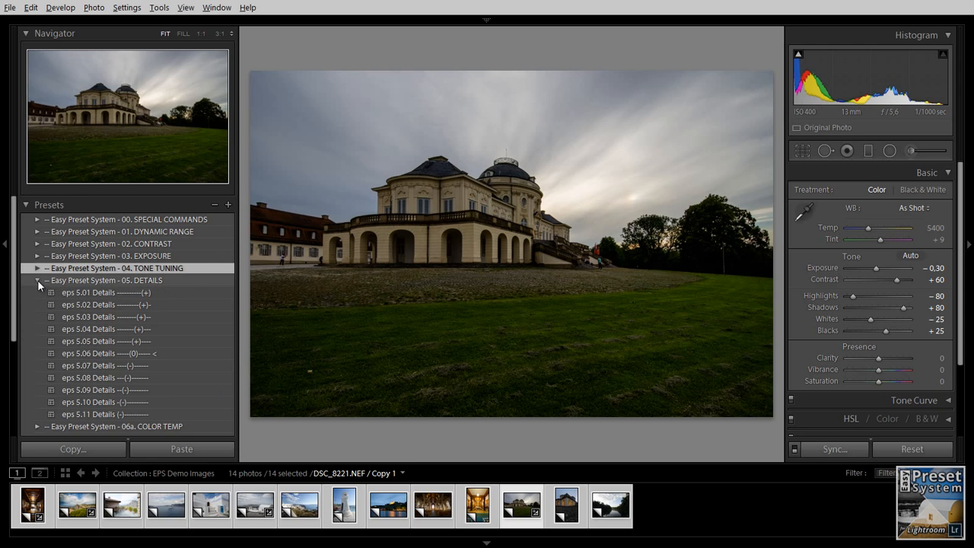
pyautogui.click(100, 303)
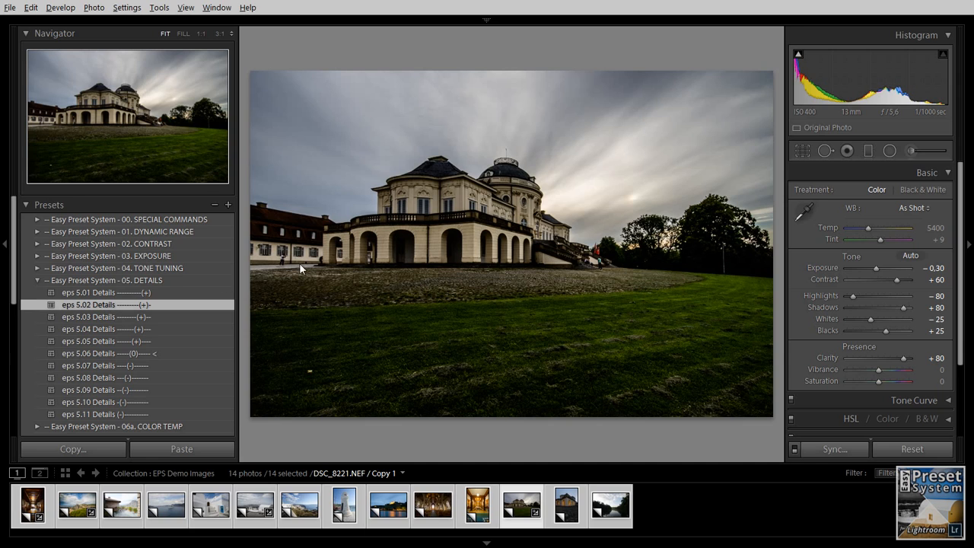
pyautogui.click(99, 315)
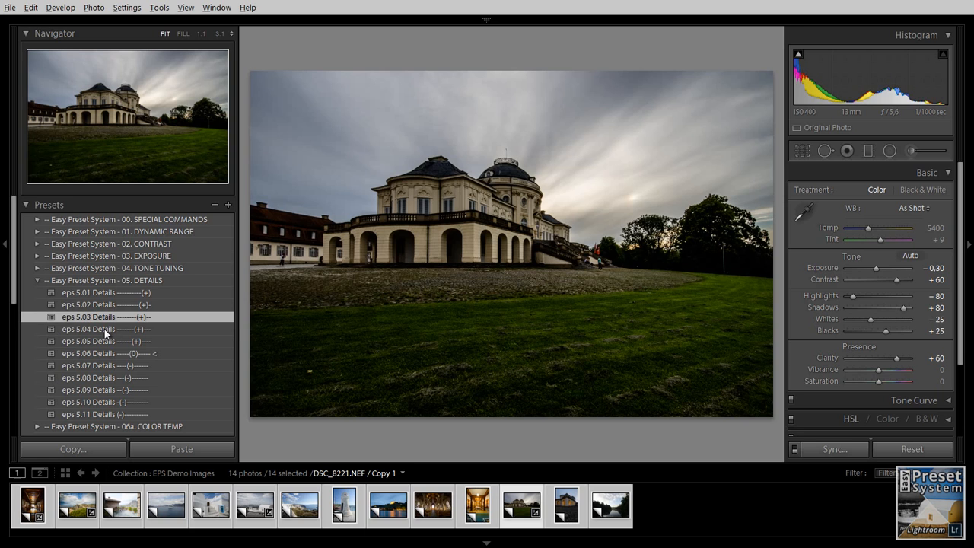
pyautogui.click(105, 329)
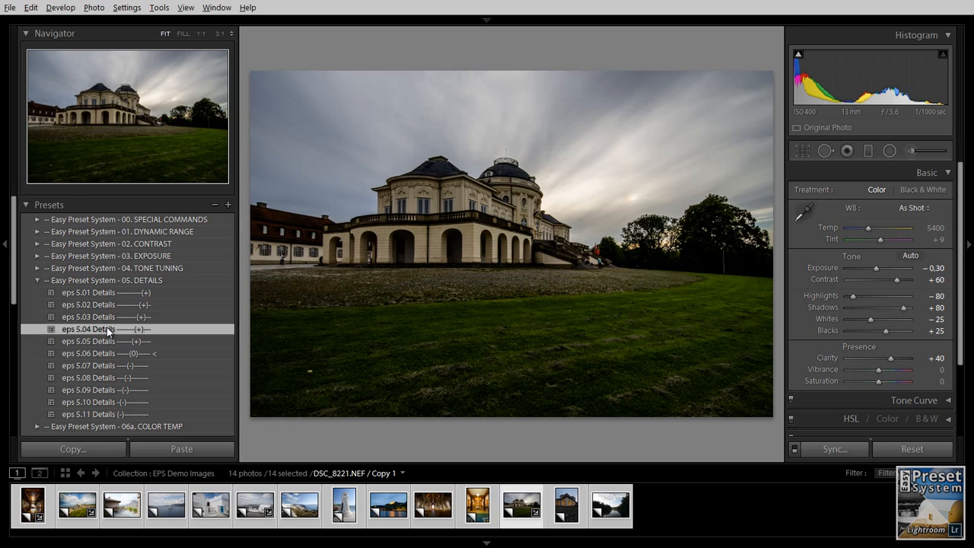
pyautogui.hotkey('ctrl', 'z')
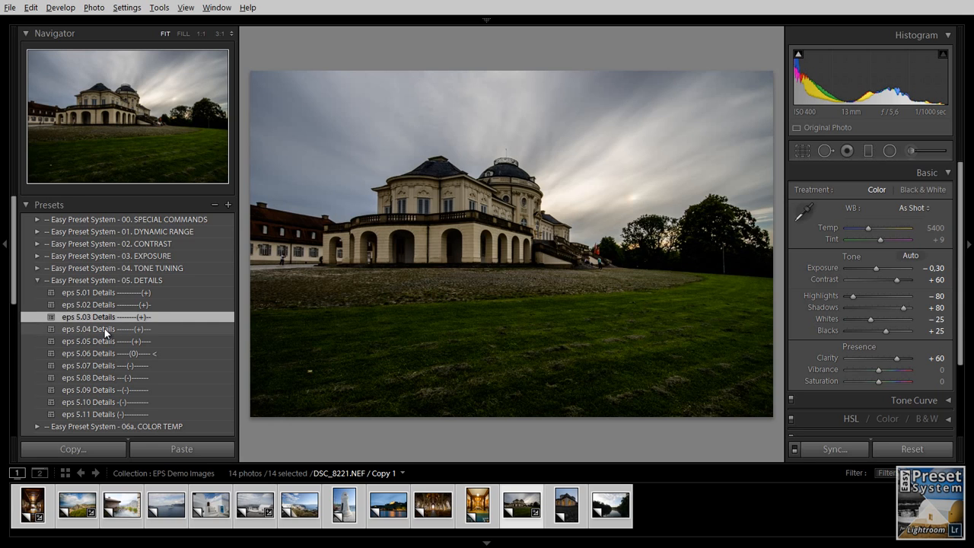
pyautogui.click(105, 328)
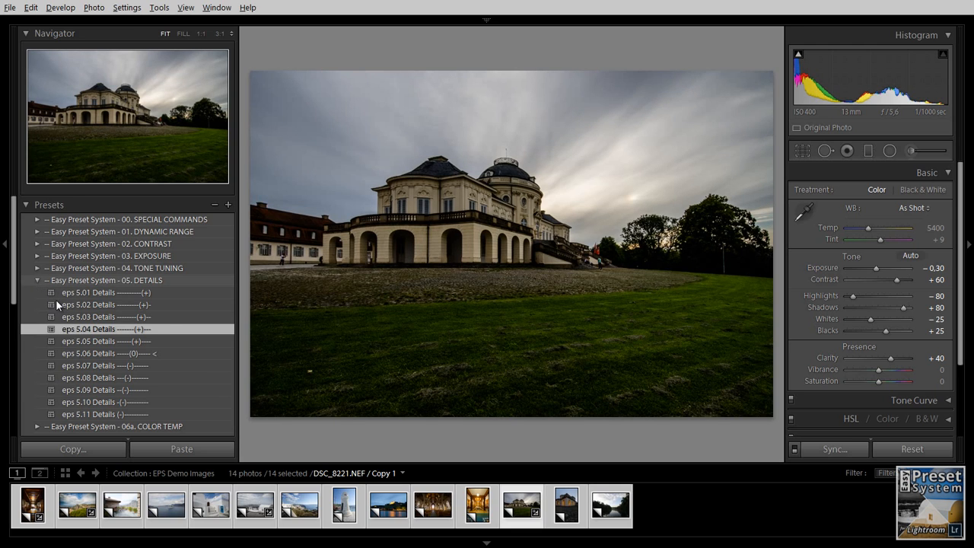
pyautogui.click(43, 281)
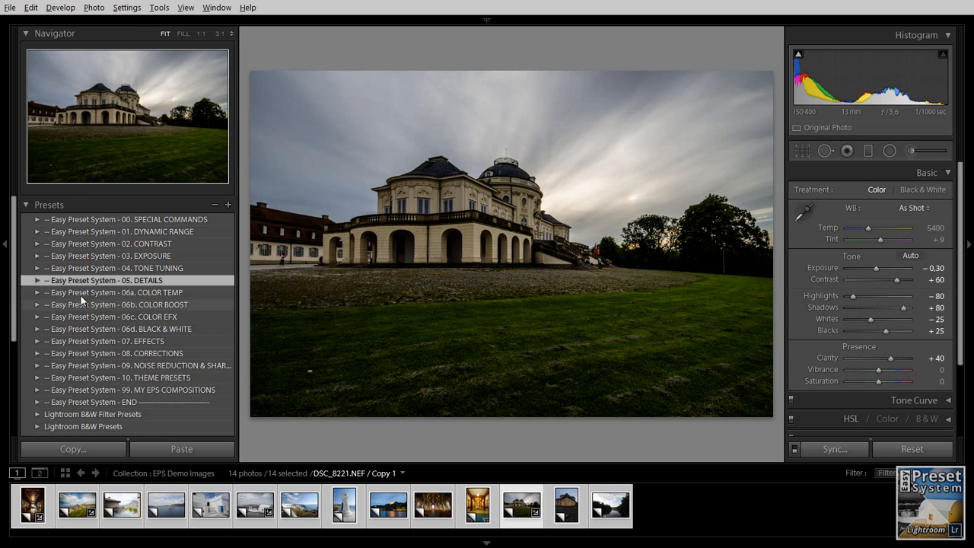
# - Apply the as-shot color temperature preset eps 6a.02 and the color boost preset eps 6b.03
pyautogui.click(40, 291)
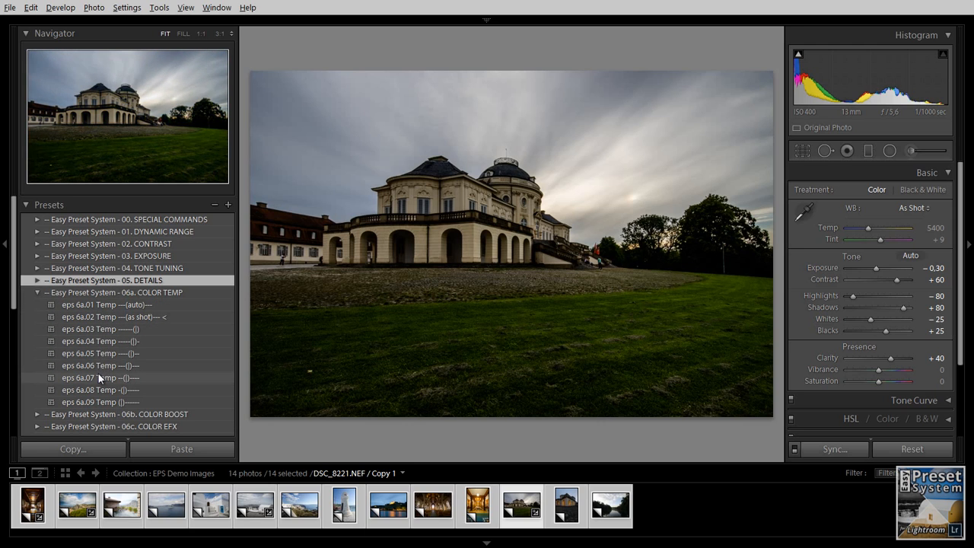
pyautogui.click(103, 316)
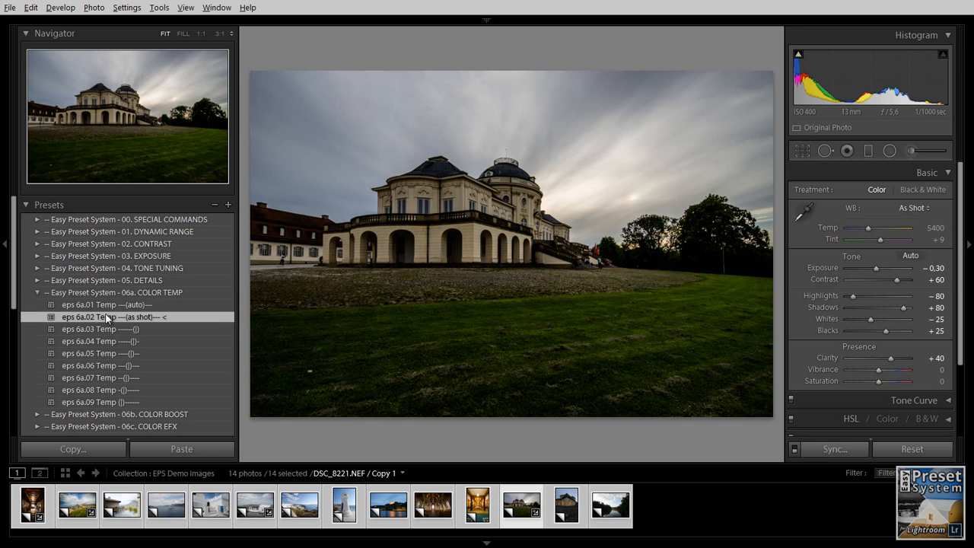
pyautogui.click(39, 291)
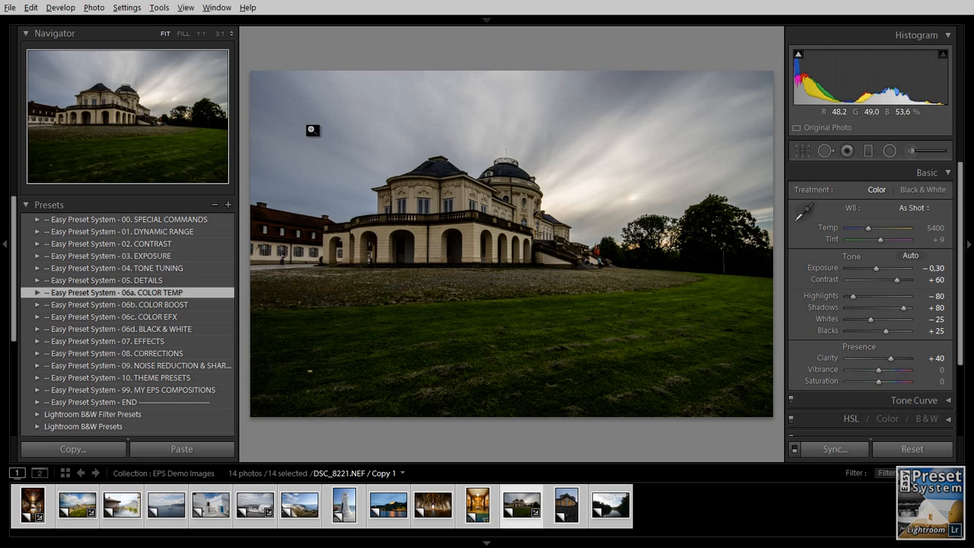
pyautogui.click(37, 305)
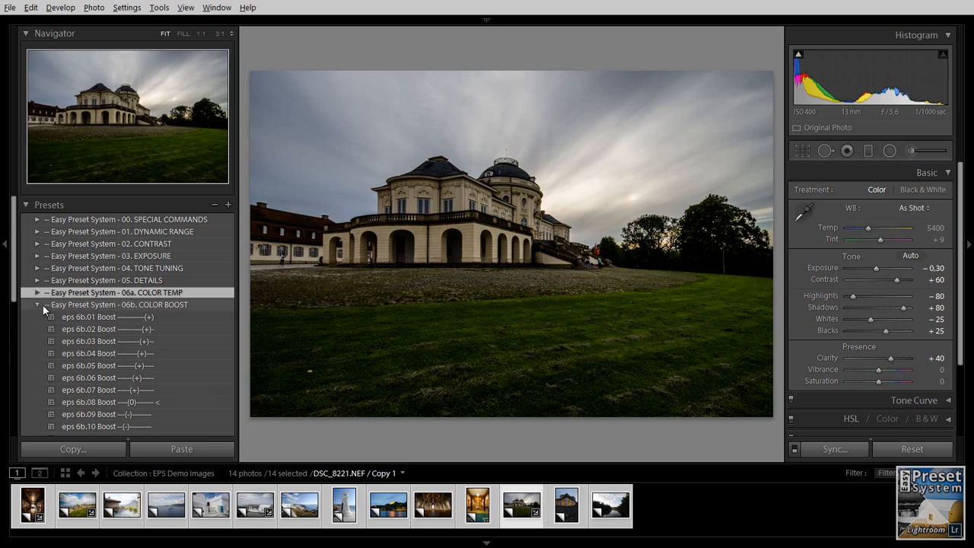
pyautogui.click(105, 340)
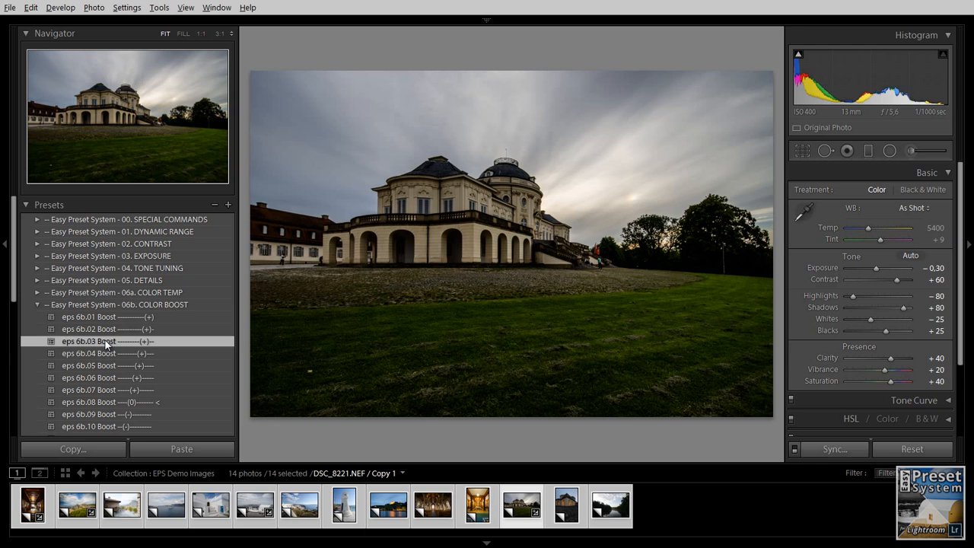
pyautogui.click(37, 305)
# - Apply the scenic color preset eps 6c.18 Boost Orange/Blue/Yellow from the Color EFX group
pyautogui.click(37, 316)
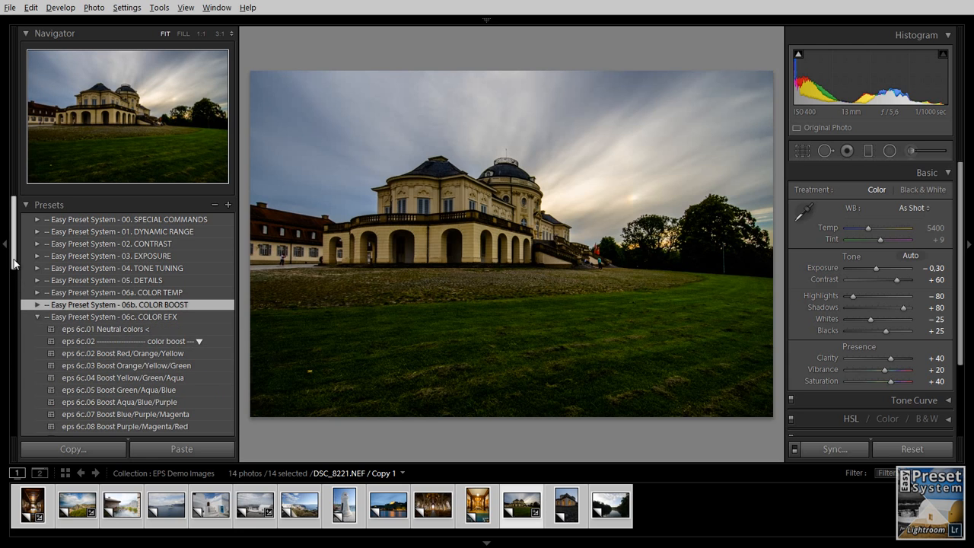
pyautogui.scroll(-4, 107, 305)
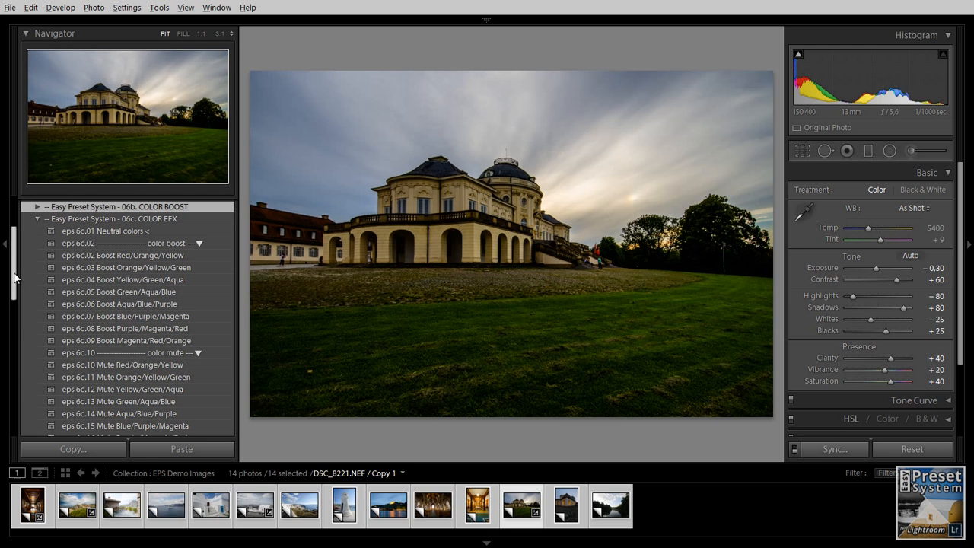
pyautogui.moveTo(14, 277); pyautogui.dragTo(15, 320)
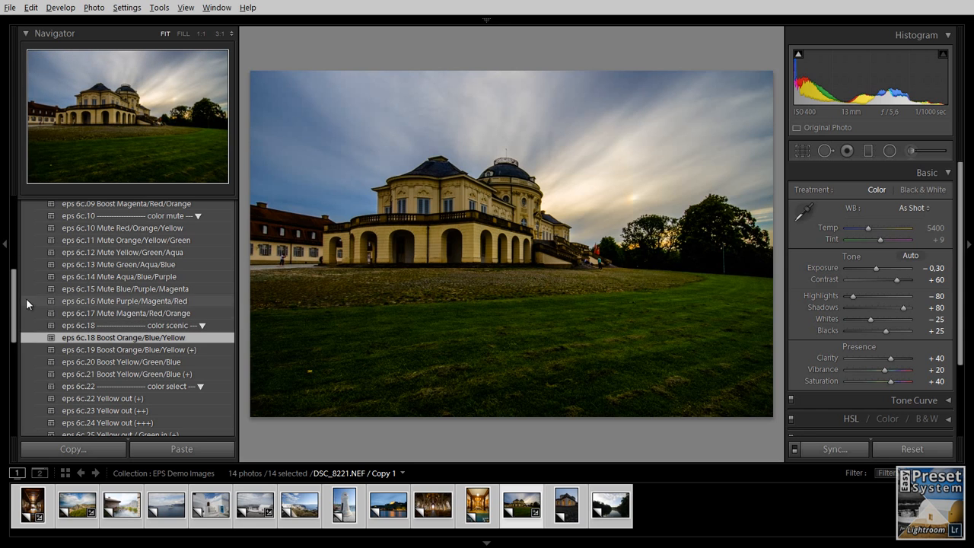
pyautogui.moveTo(13, 301); pyautogui.dragTo(11, 264)
pyautogui.click(35, 250)
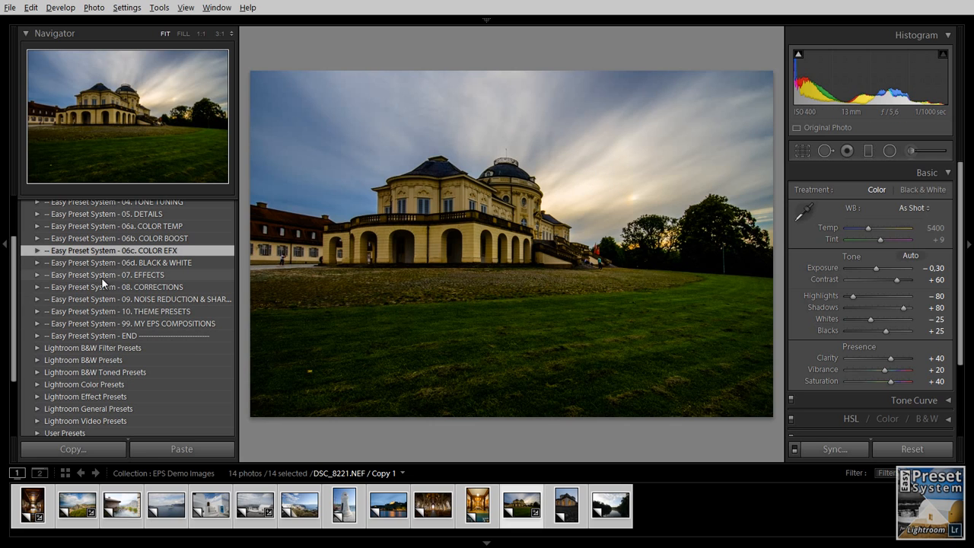
# - Add a vignette to the palace photo with the effects preset eps 7.05
pyautogui.click(36, 274)
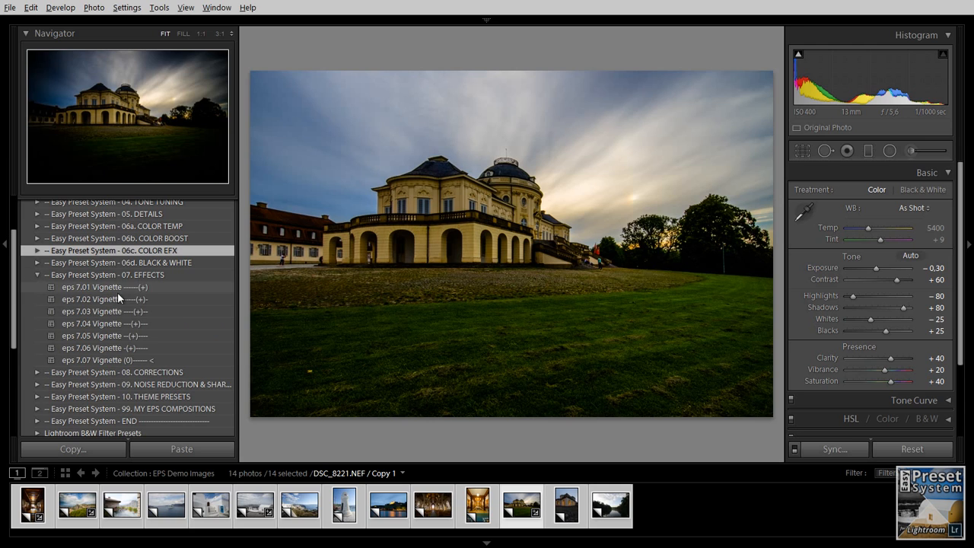
pyautogui.click(114, 336)
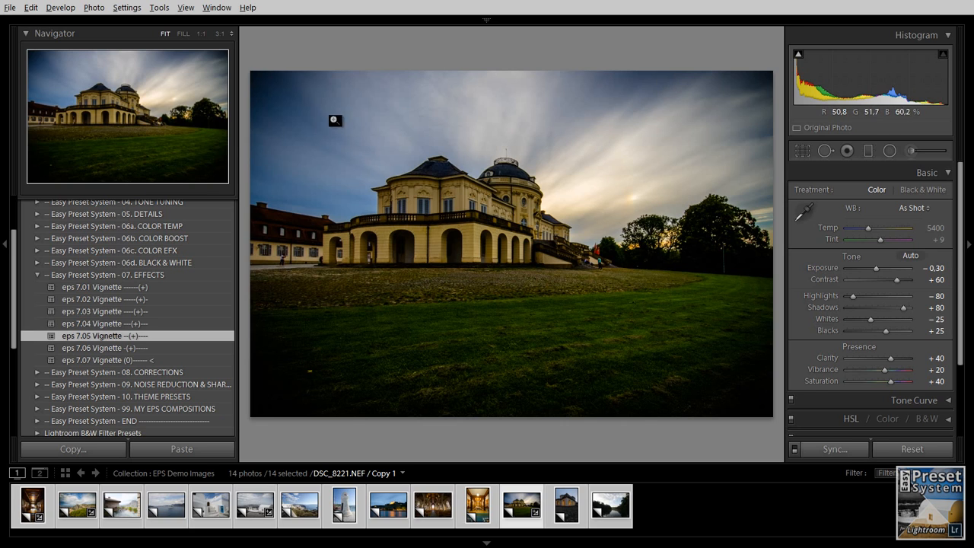
pyautogui.click(36, 274)
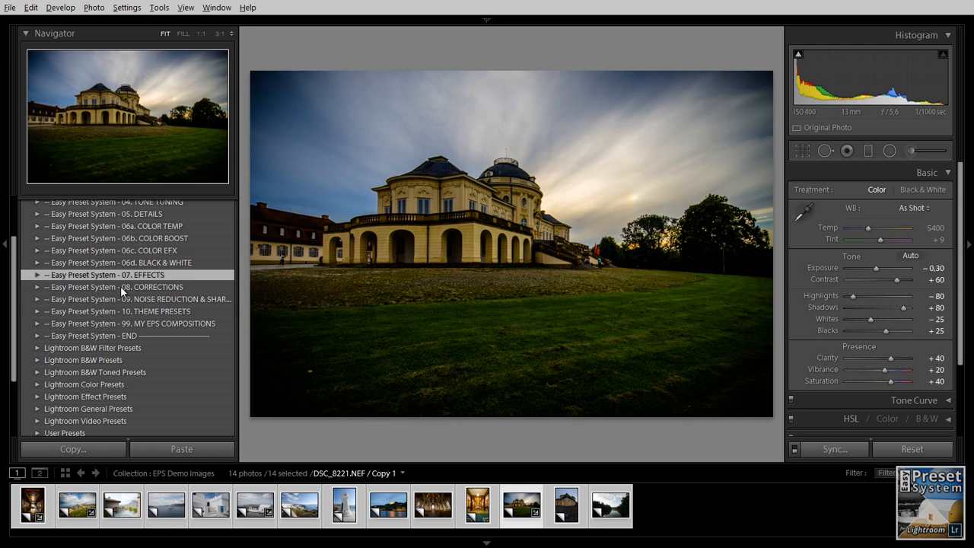
# - Reset the photo's exposure to zero with the exposure preset eps 3.07
pyautogui.scroll(1, 12, 291)
pyautogui.scroll(3, 12, 292)
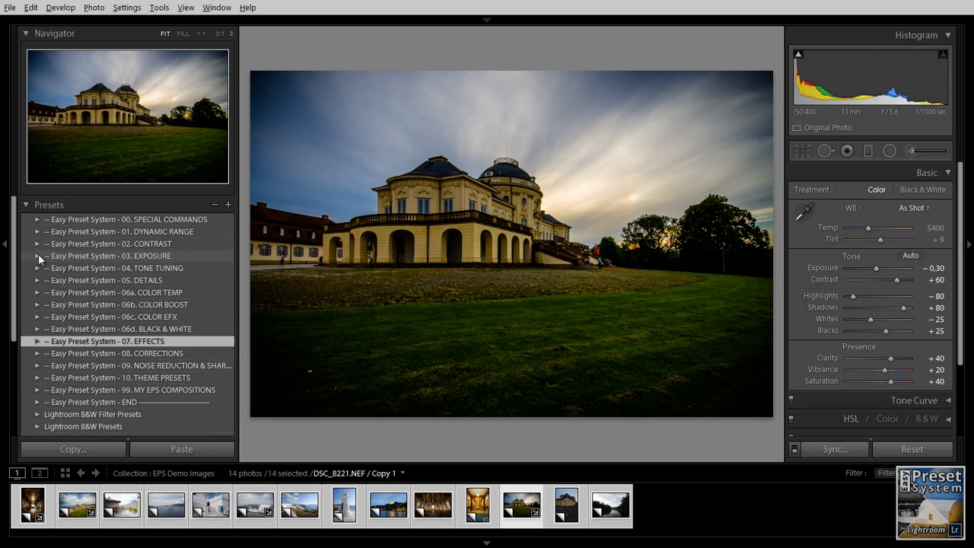
pyautogui.click(36, 256)
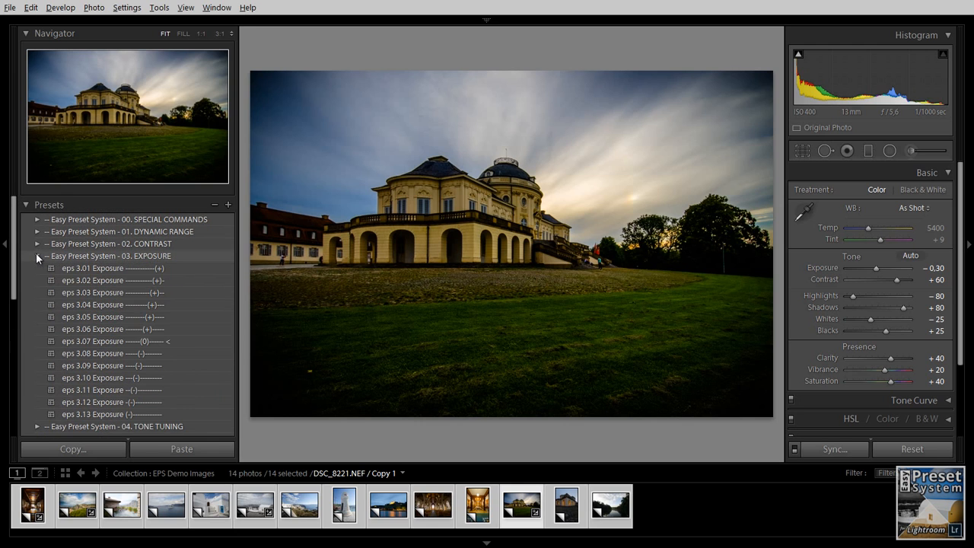
pyautogui.click(111, 341)
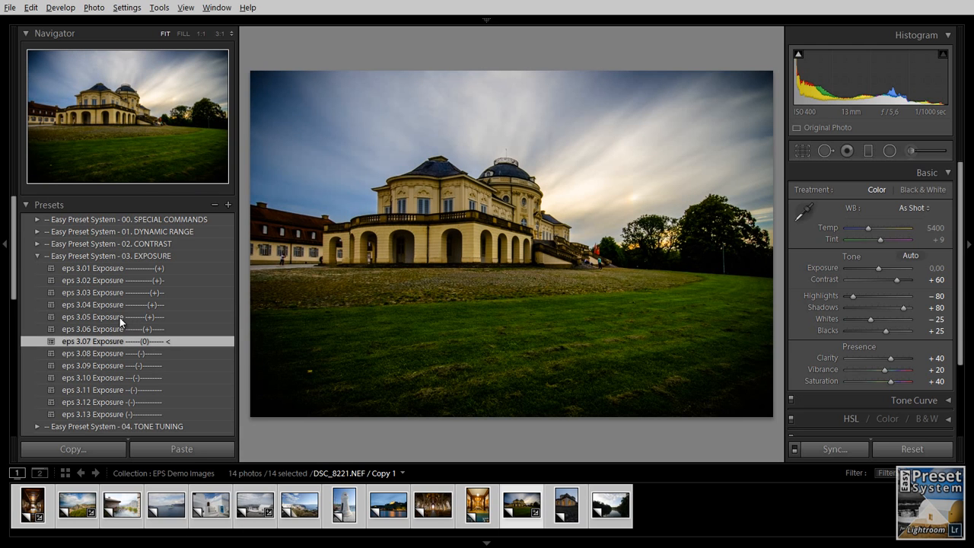
pyautogui.click(37, 257)
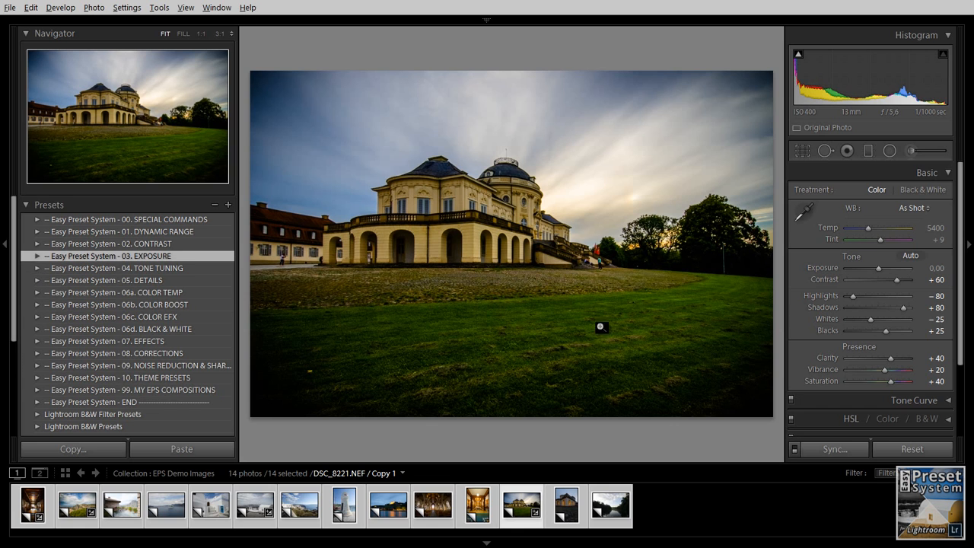